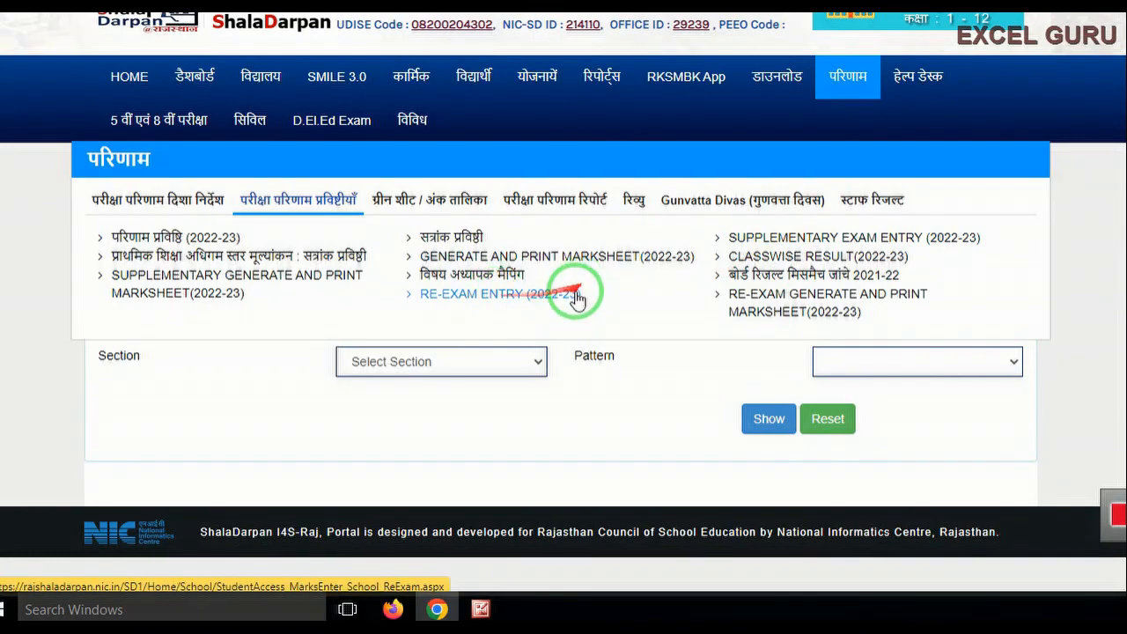
# Step: Visit the Supplementary Exam Entry (2022-23) page and open the students' Result and Promotion (रिजल्ट और प्रमोशन) page
pyautogui.click(802, 246)
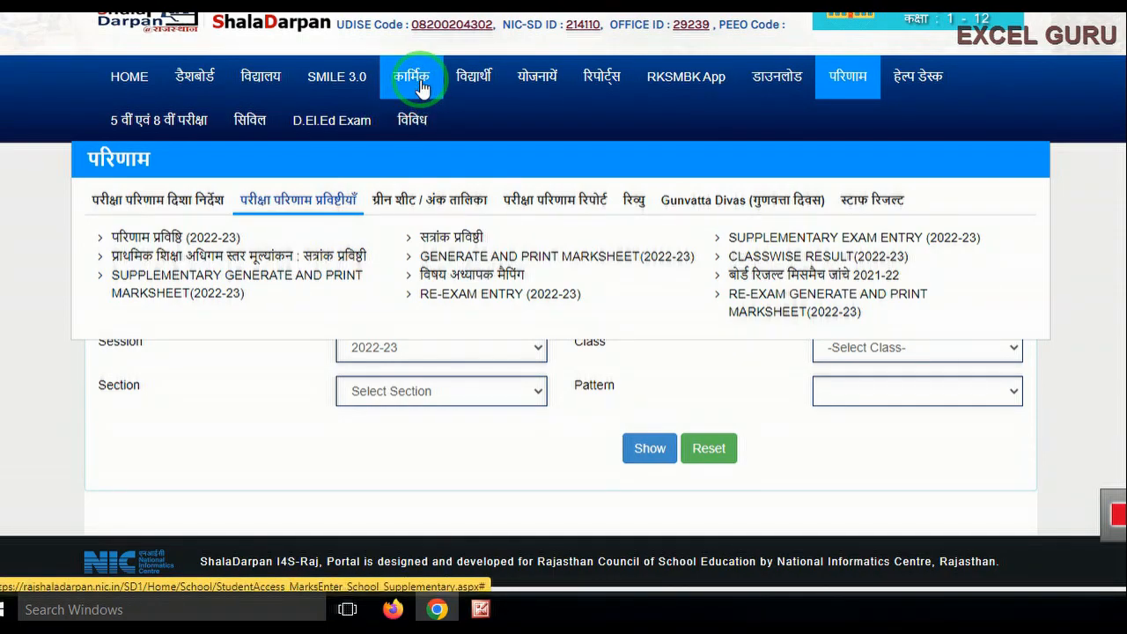
pyautogui.click(476, 85)
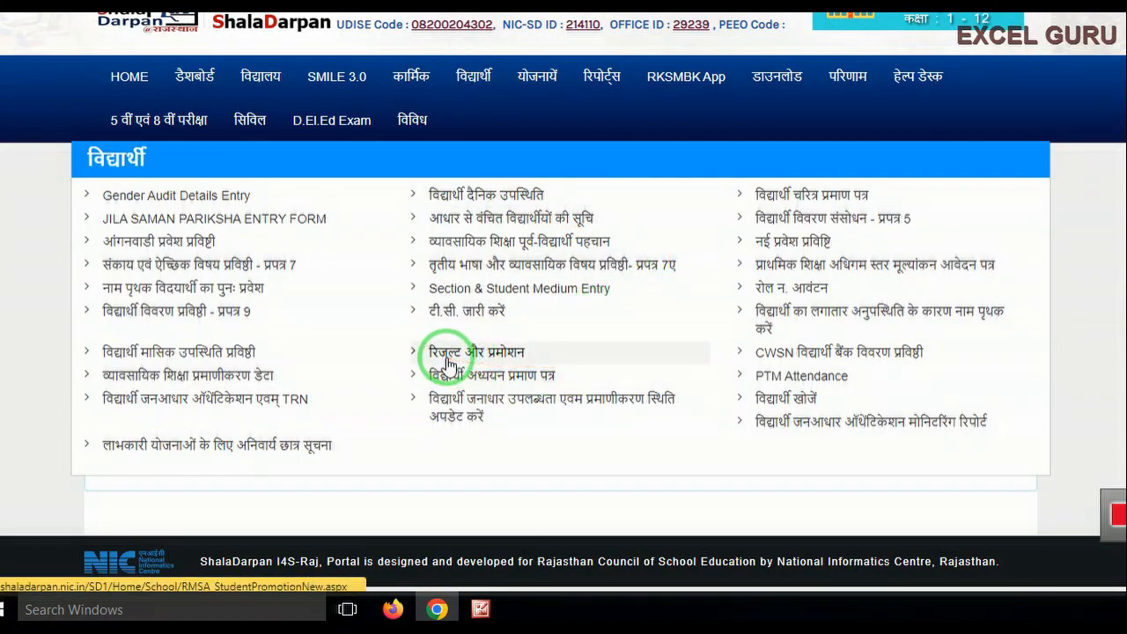
pyautogui.click(499, 355)
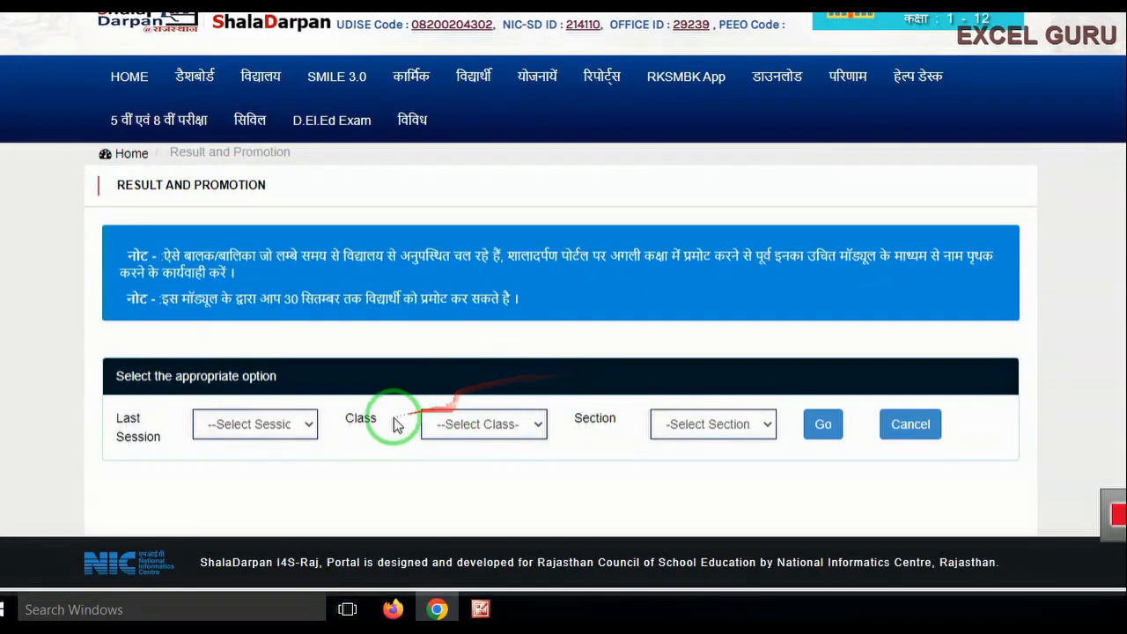
# Step: Load the promotion list for last session 2022-23, class 9, section A
pyautogui.click(285, 427)
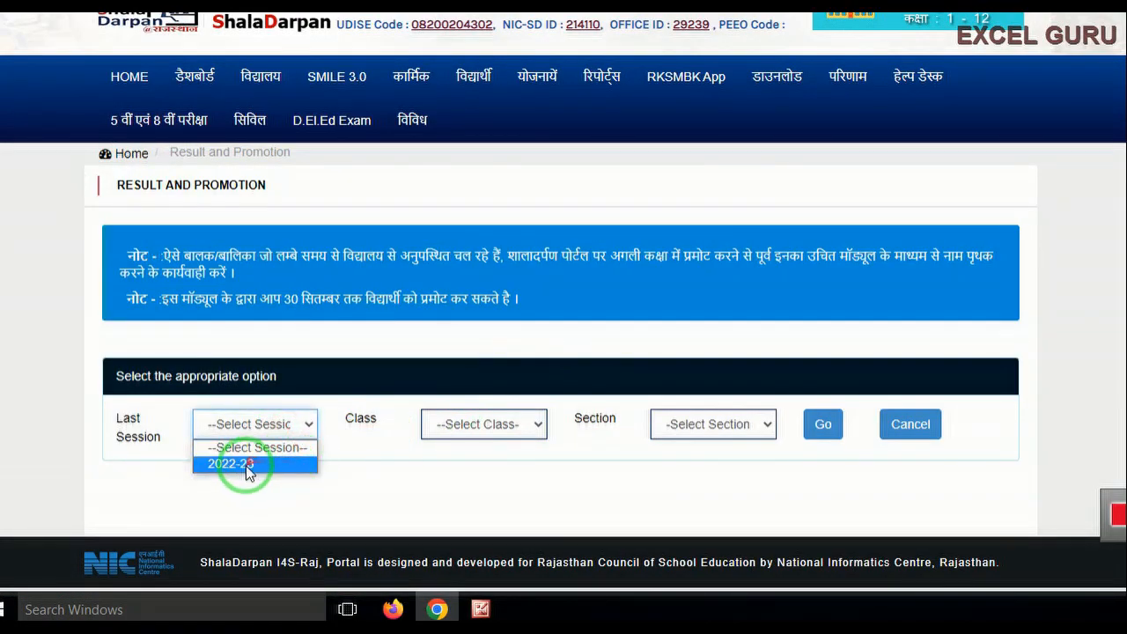
pyautogui.click(246, 464)
pyautogui.click(490, 424)
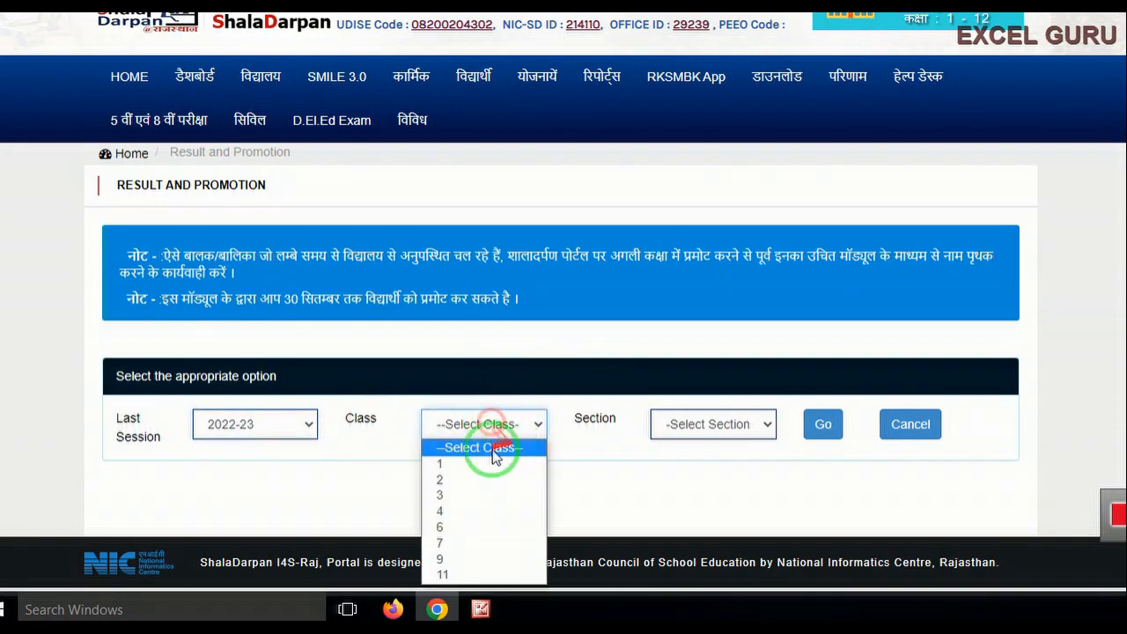
pyautogui.click(444, 557)
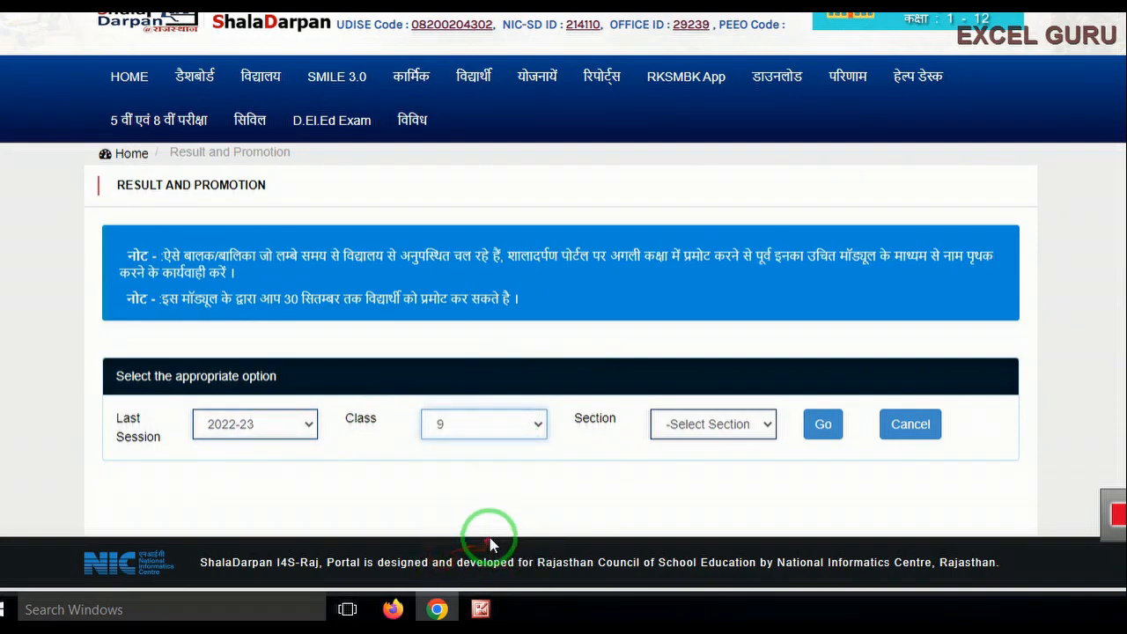
pyautogui.click(697, 425)
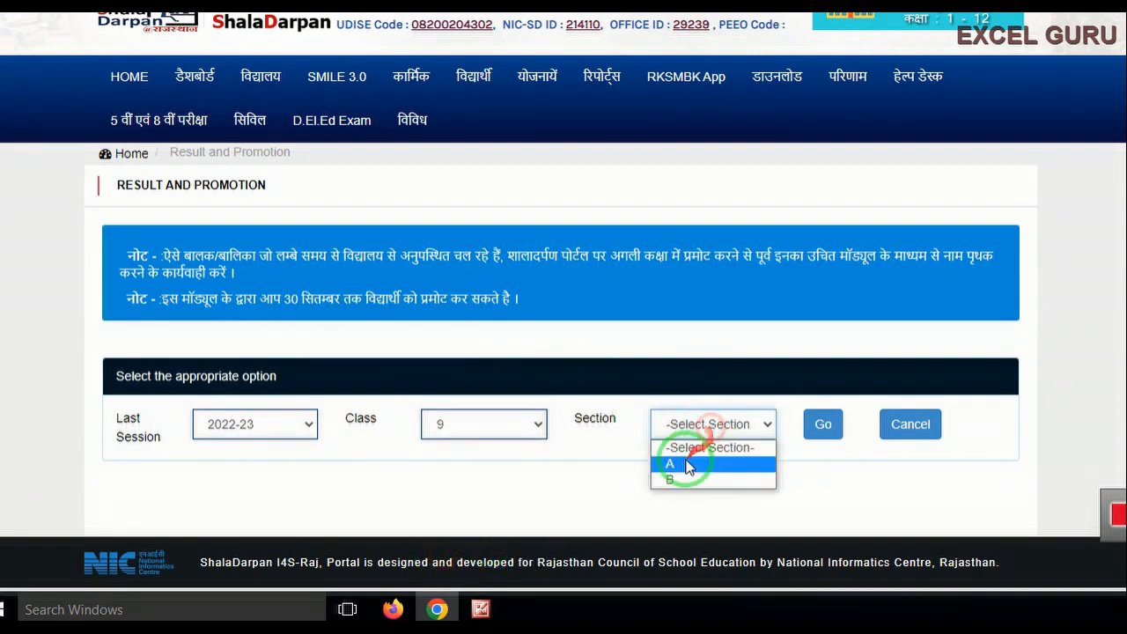
pyautogui.click(701, 460)
pyautogui.click(812, 430)
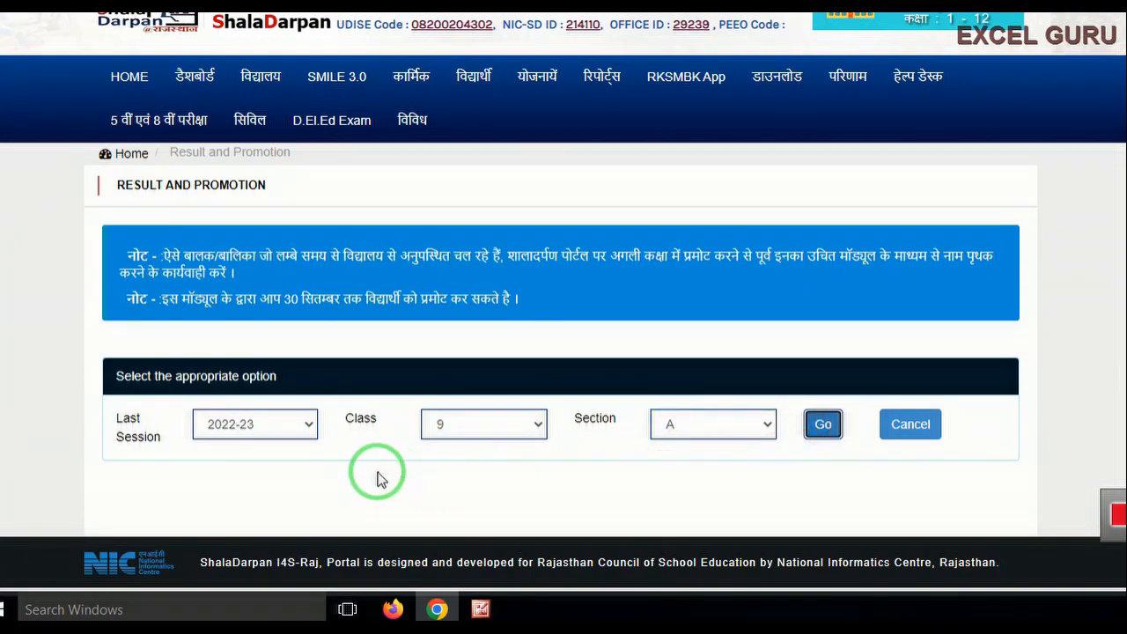
# Step: Examine the students' percentages and exam results, including the exam result options available for the student in row 1
pyautogui.scroll(-1, 427, 436)
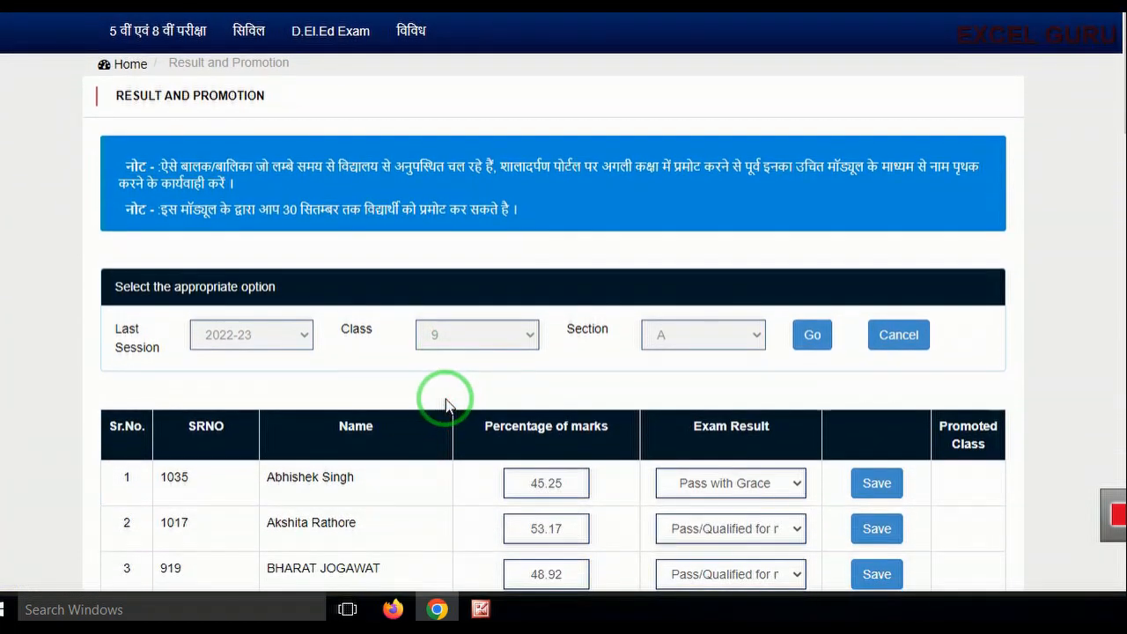
pyautogui.scroll(-1, 433, 390)
pyautogui.scroll(1, 408, 332)
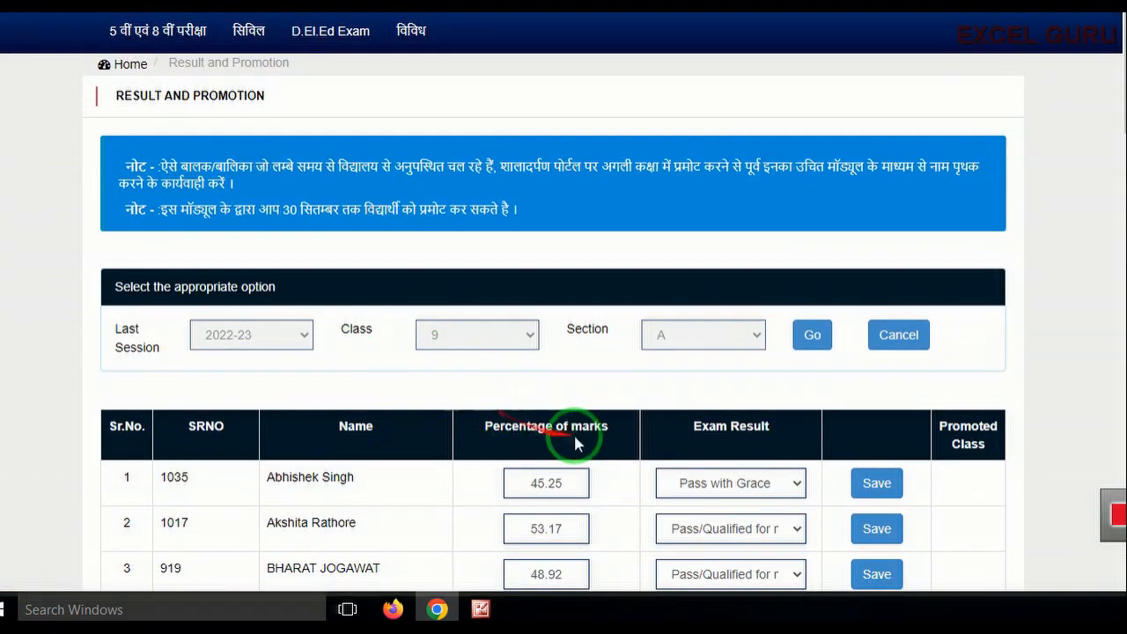
pyautogui.scroll(-1, 532, 412)
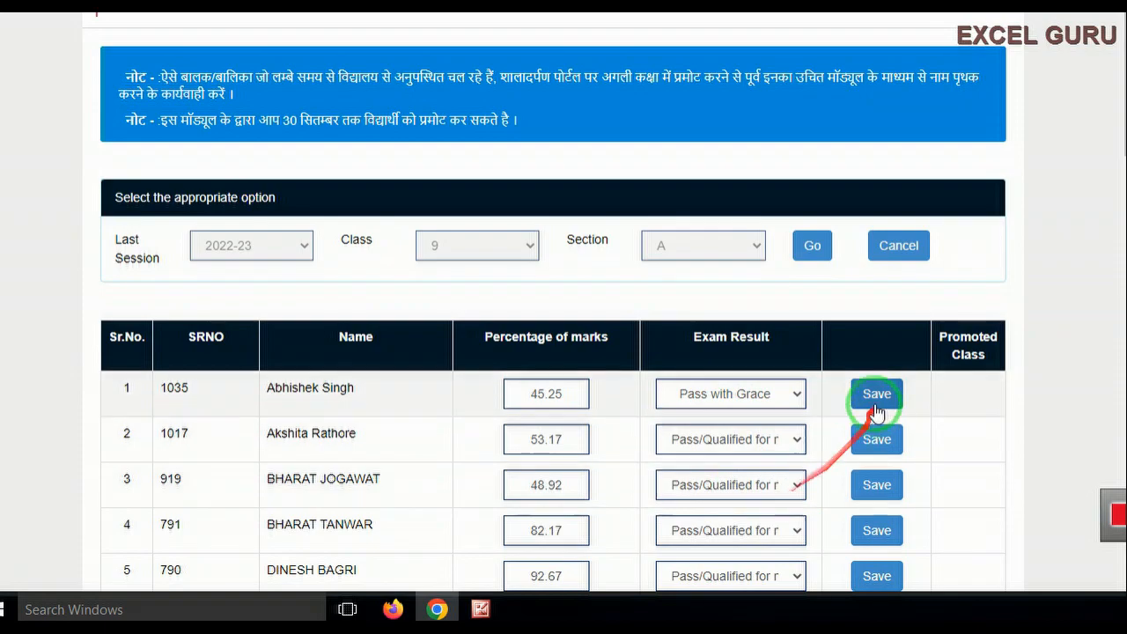
pyautogui.click(800, 393)
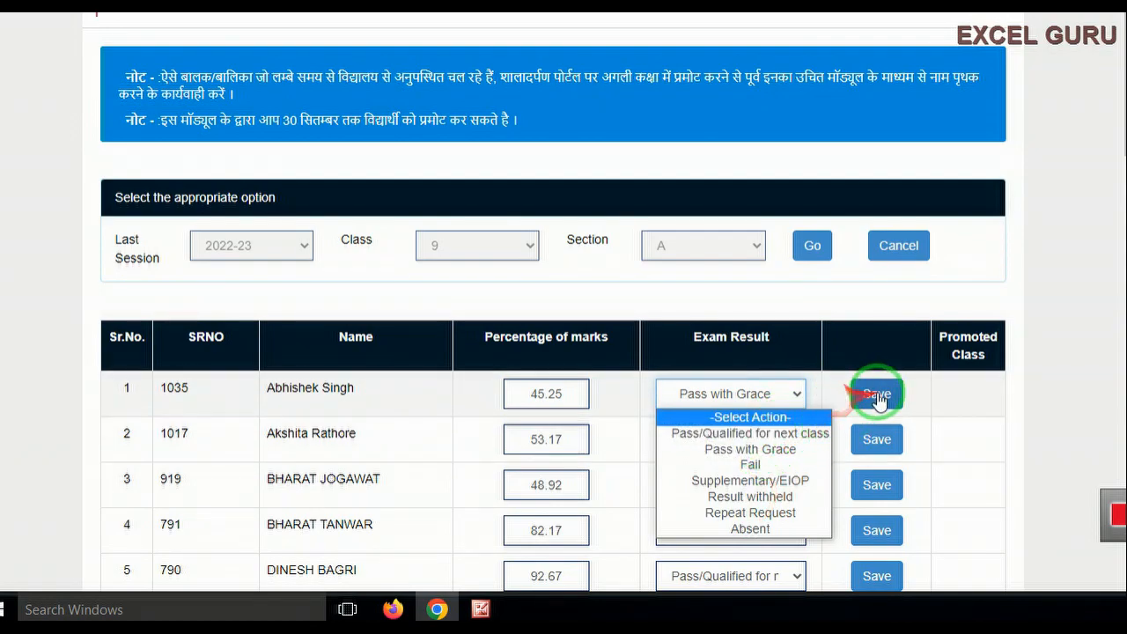
pyautogui.click(953, 401)
pyautogui.click(796, 395)
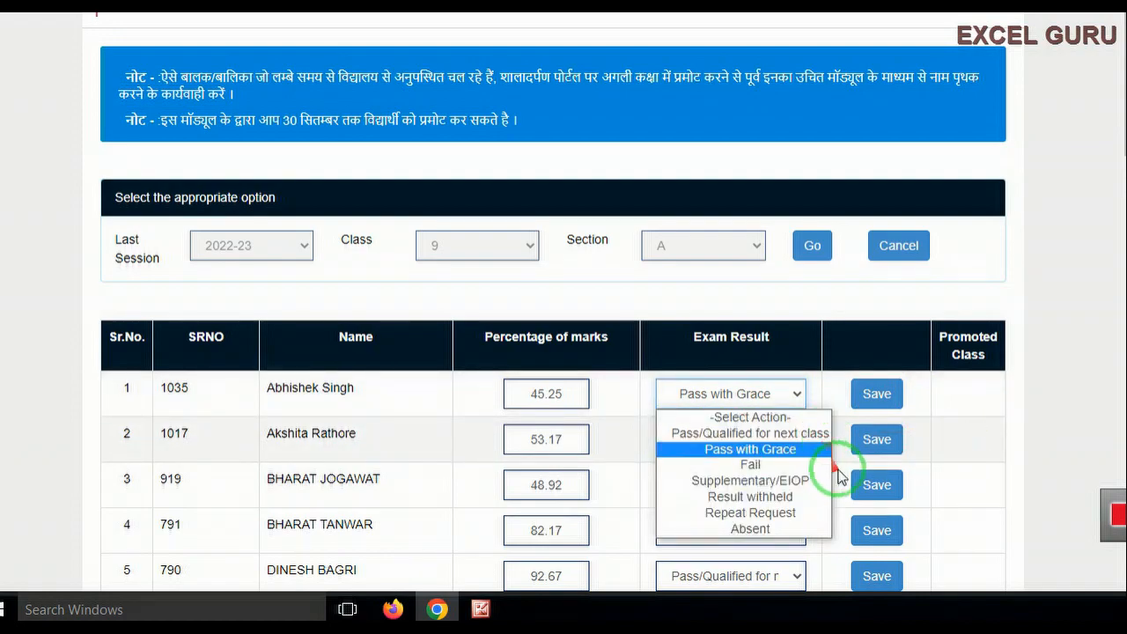
pyautogui.click(949, 408)
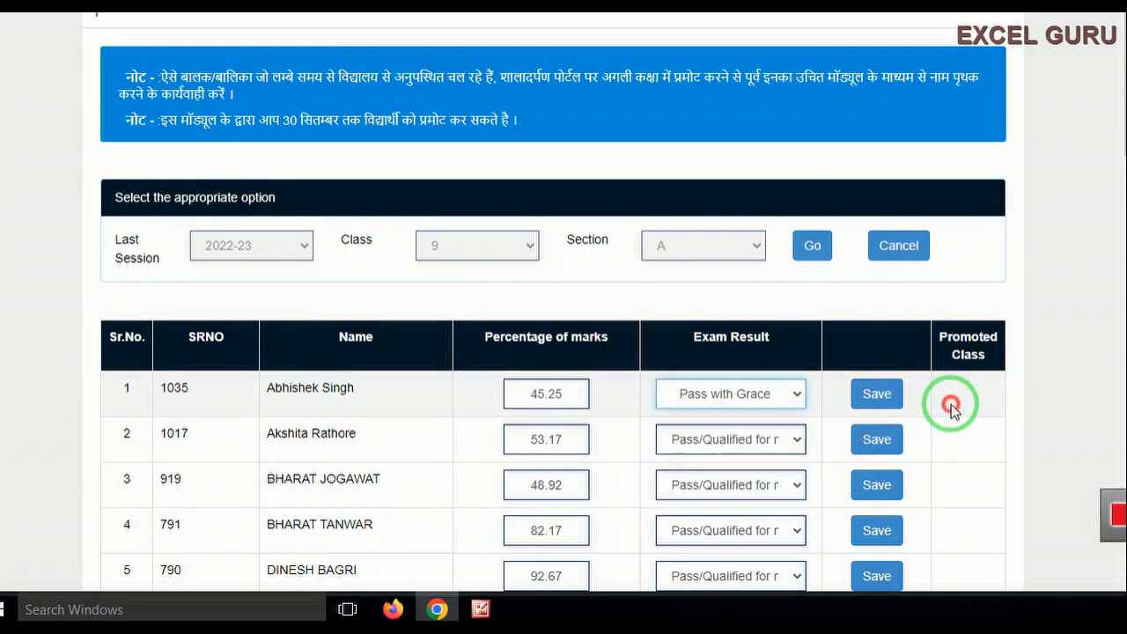
# Step: Save the promotion of the student in row 1 with the existing exam result and dismiss the notice
pyautogui.click(872, 404)
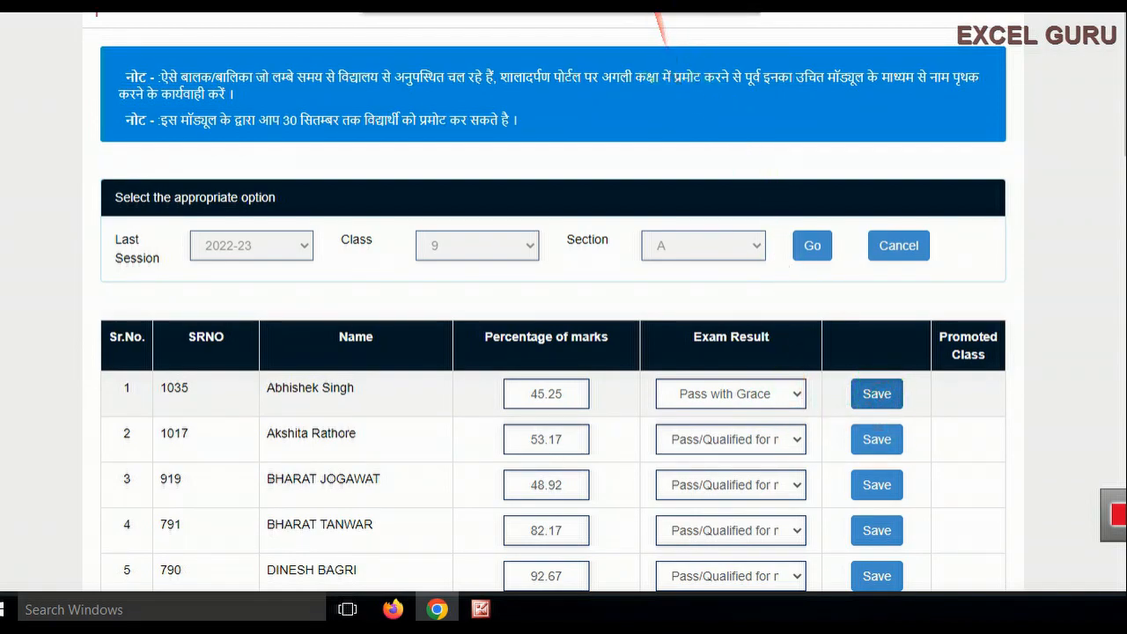
pyautogui.click(612, 159)
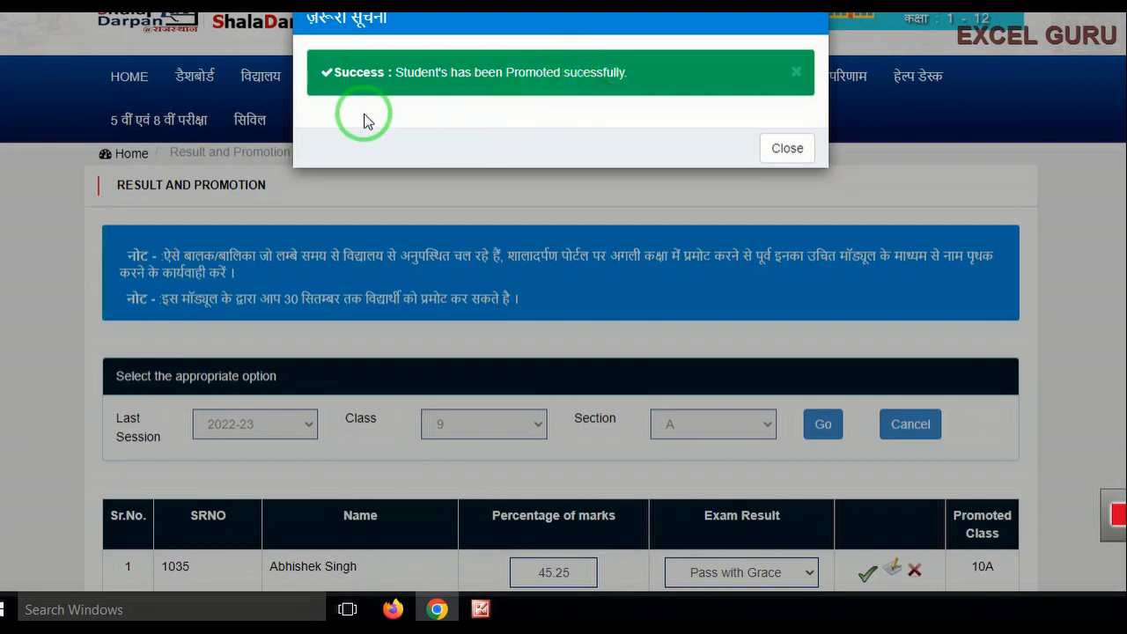
pyautogui.click(787, 148)
# Step: Save the promotion of the student in row 5 of the list and dismiss the notice
pyautogui.scroll(-4, 876, 309)
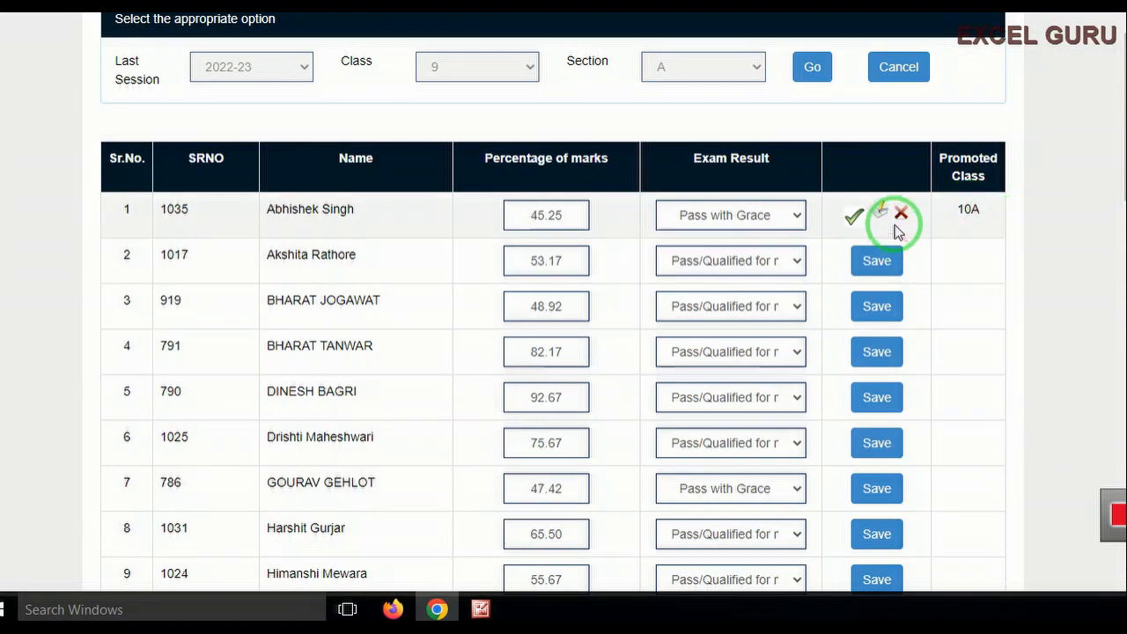
pyautogui.scroll(-1, 898, 224)
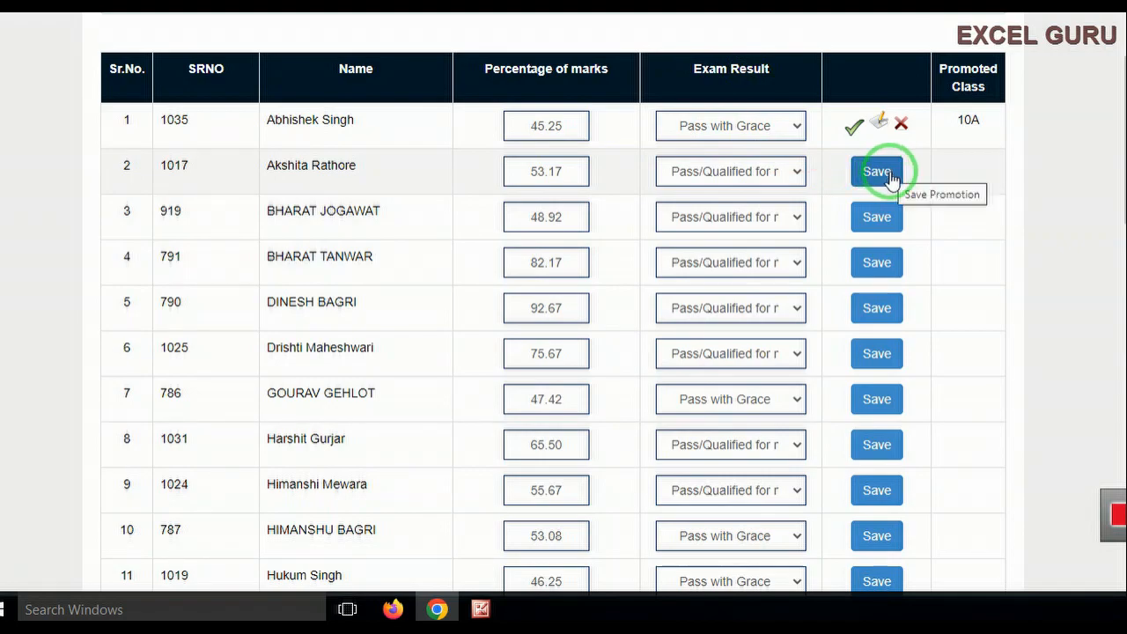
pyautogui.click(890, 313)
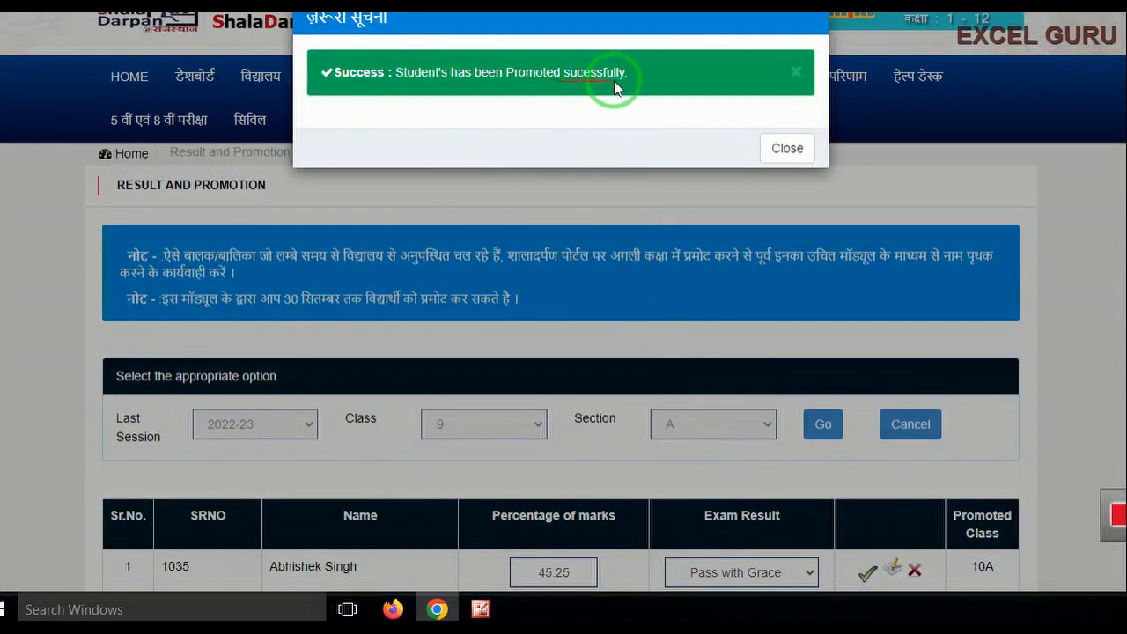
pyautogui.click(787, 149)
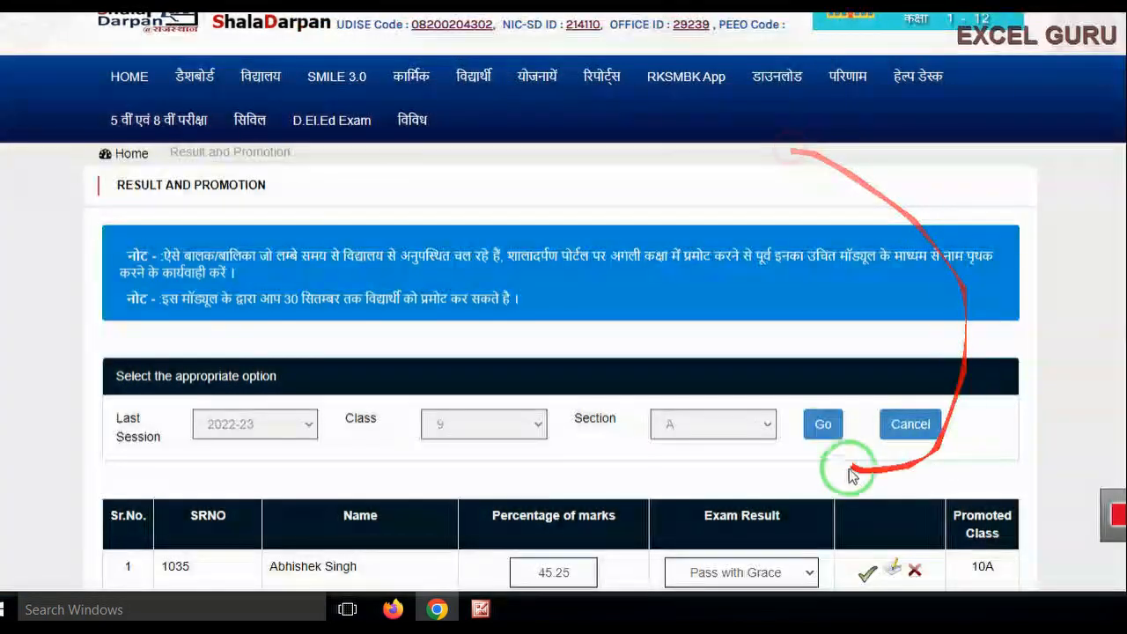
# Step: Cancel the promotion of the student in row 1 and dismiss the notice
pyautogui.scroll(-4, 855, 473)
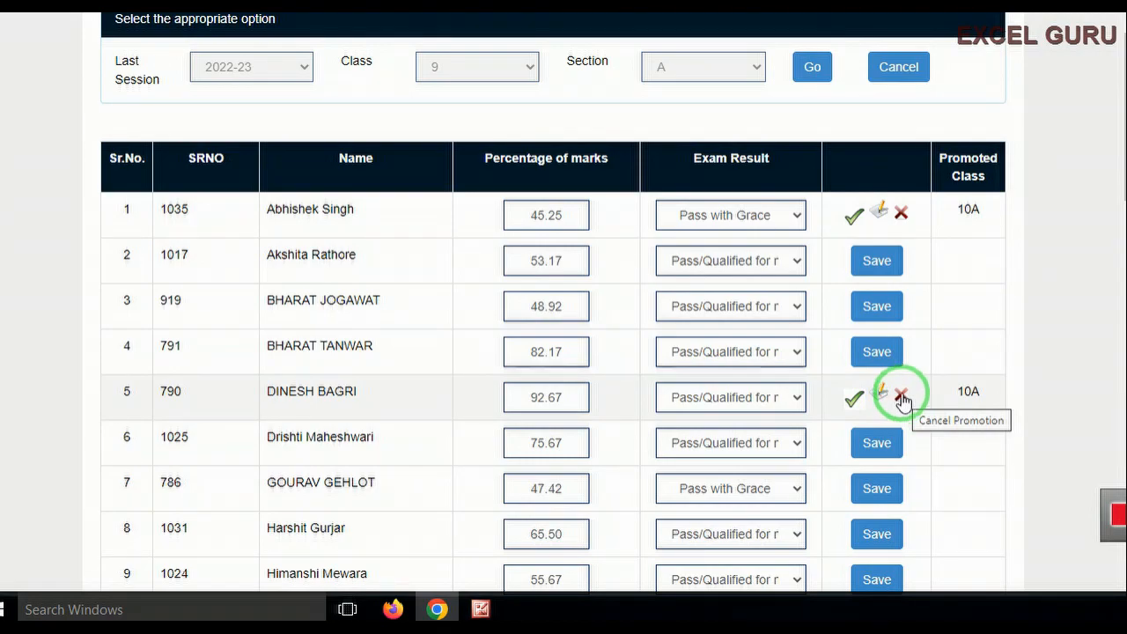
pyautogui.click(904, 220)
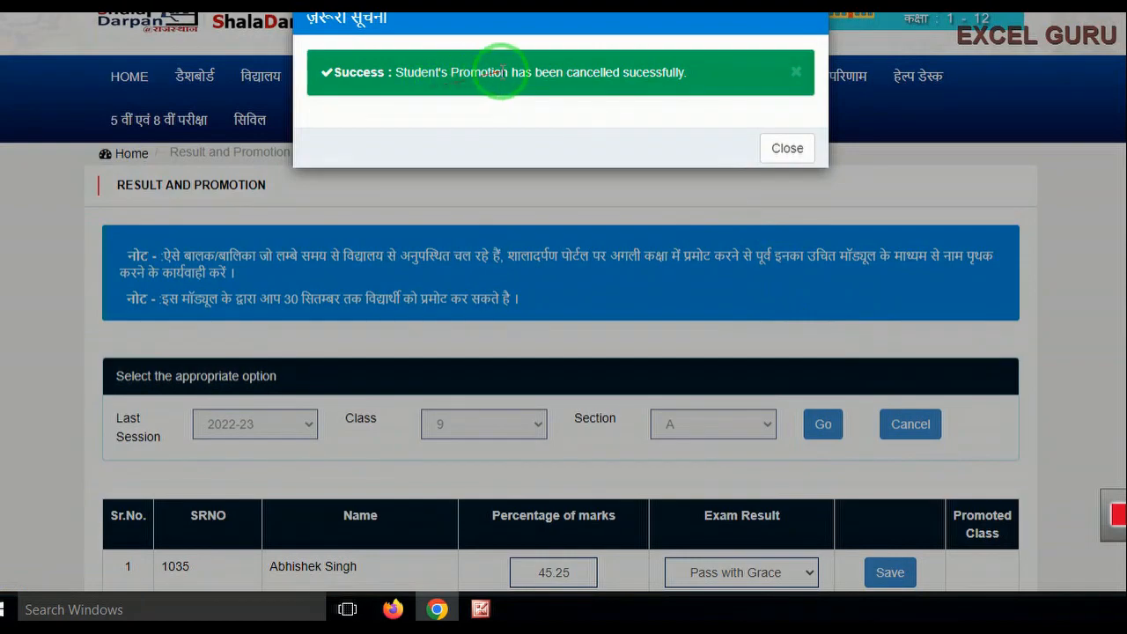
pyautogui.click(783, 146)
pyautogui.click(793, 152)
# Step: Check the promotion status in the student list and read the notes on absent students and the promotion deadline
pyautogui.scroll(-3, 828, 449)
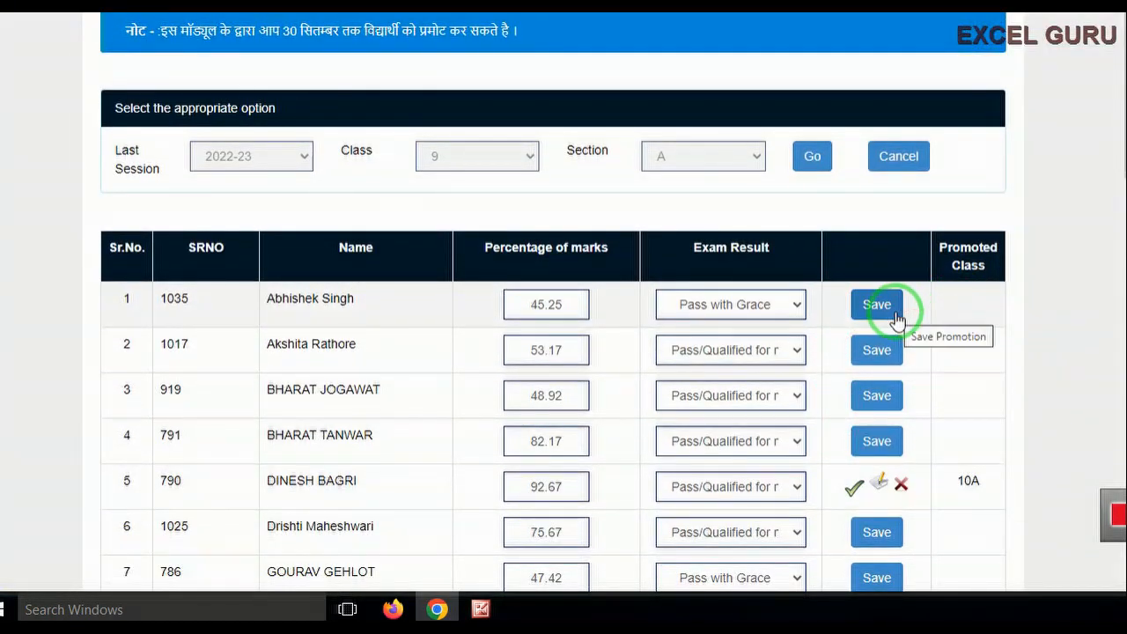
pyautogui.scroll(1, 896, 319)
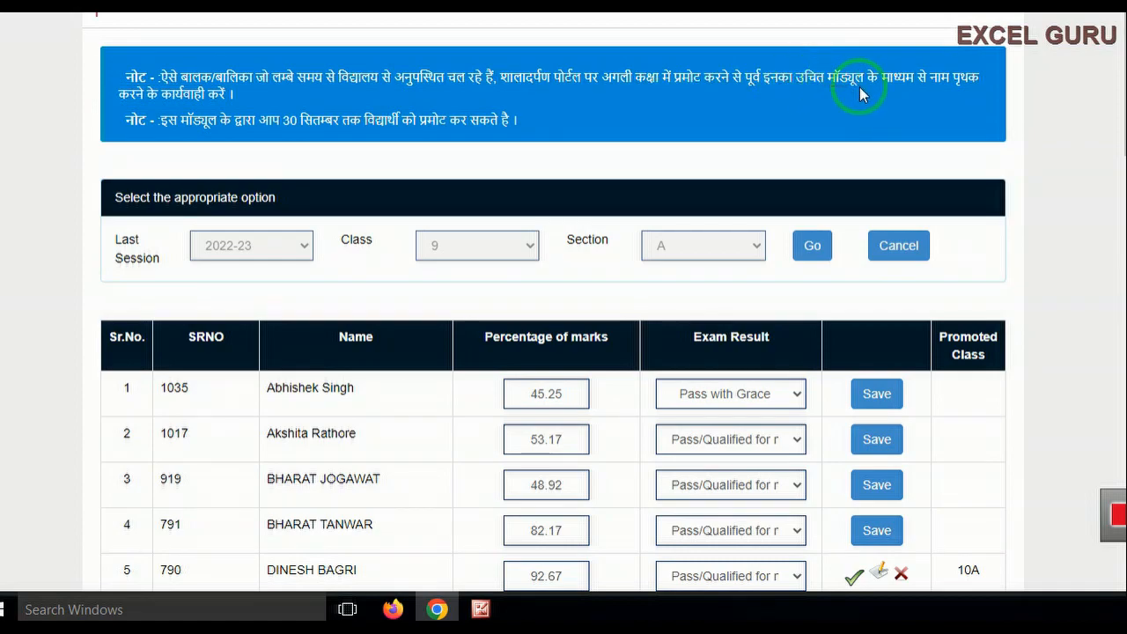
pyautogui.moveTo(967, 76); pyautogui.dragTo(383, 170)
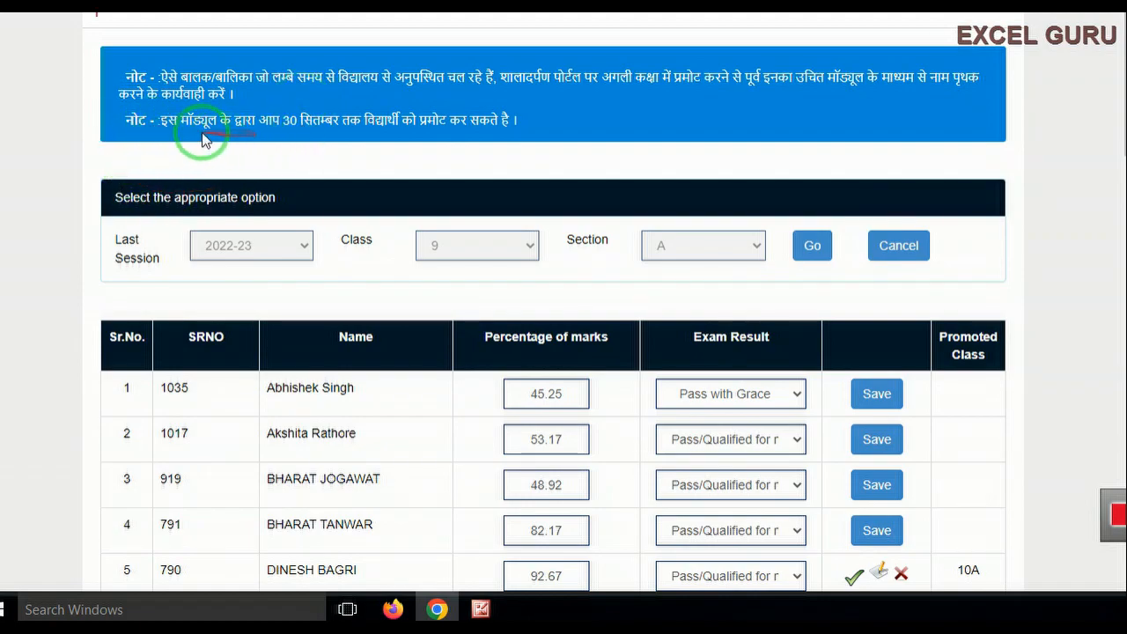
pyautogui.moveTo(233, 131); pyautogui.dragTo(253, 132)
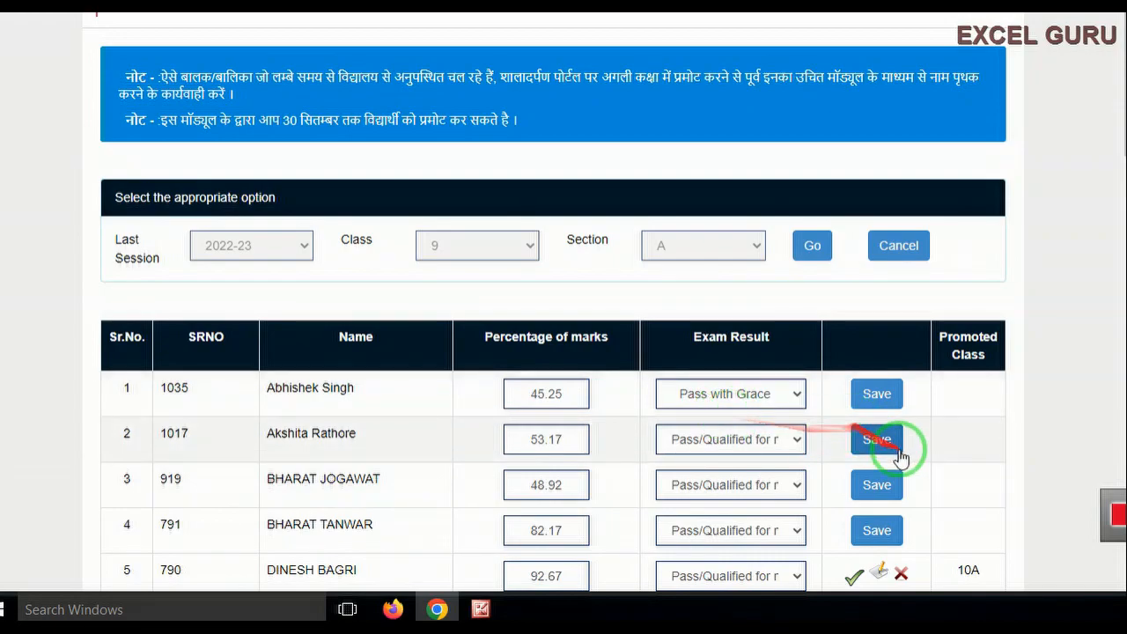
pyautogui.scroll(-1, 914, 451)
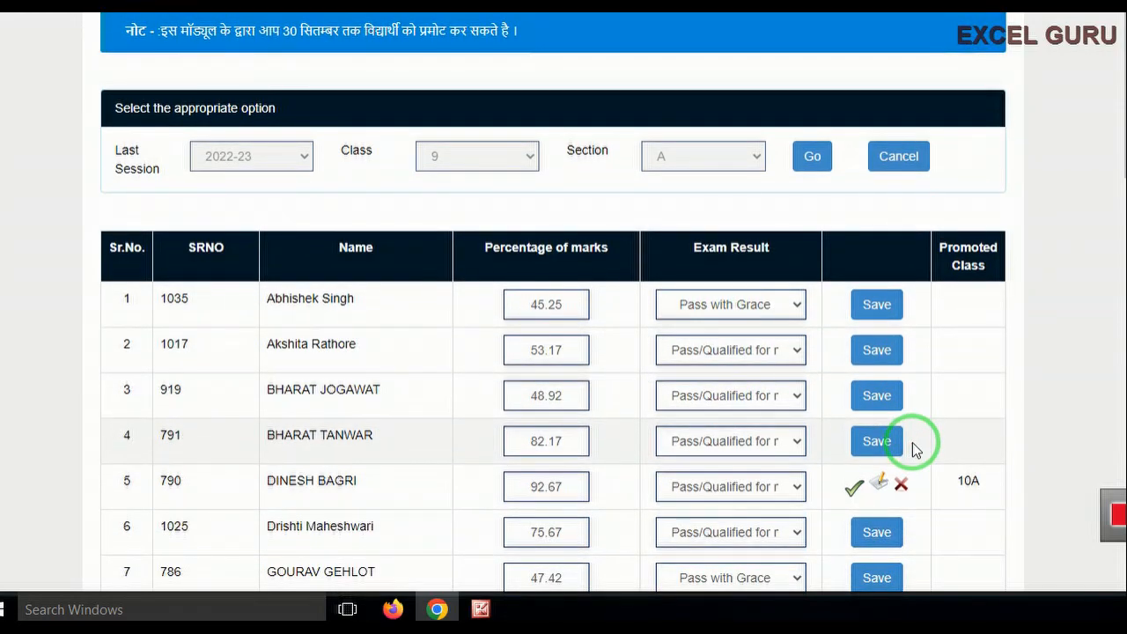